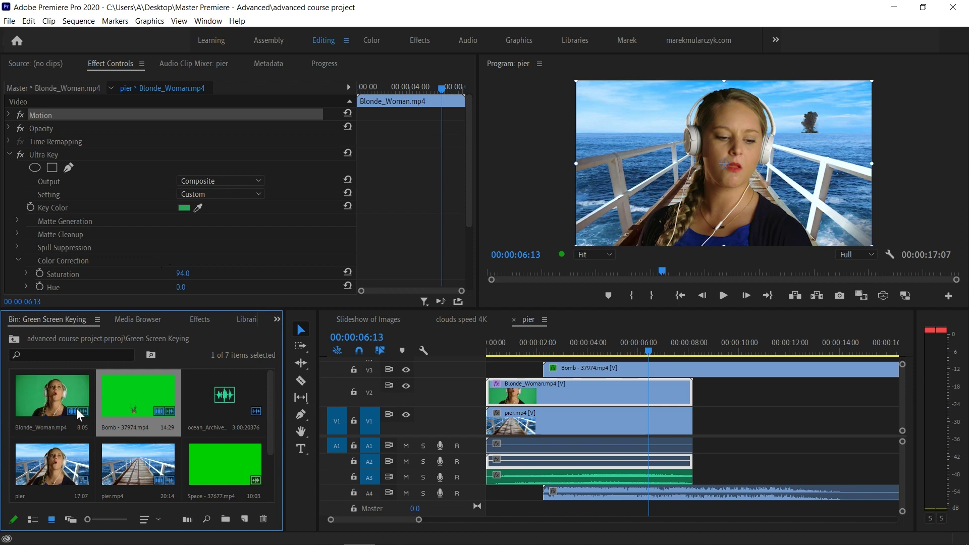
# - Scroll down the Green Screen Keying bin and select the track_matte.mp4 cloud clip
pyautogui.scroll(-2, 268, 434)
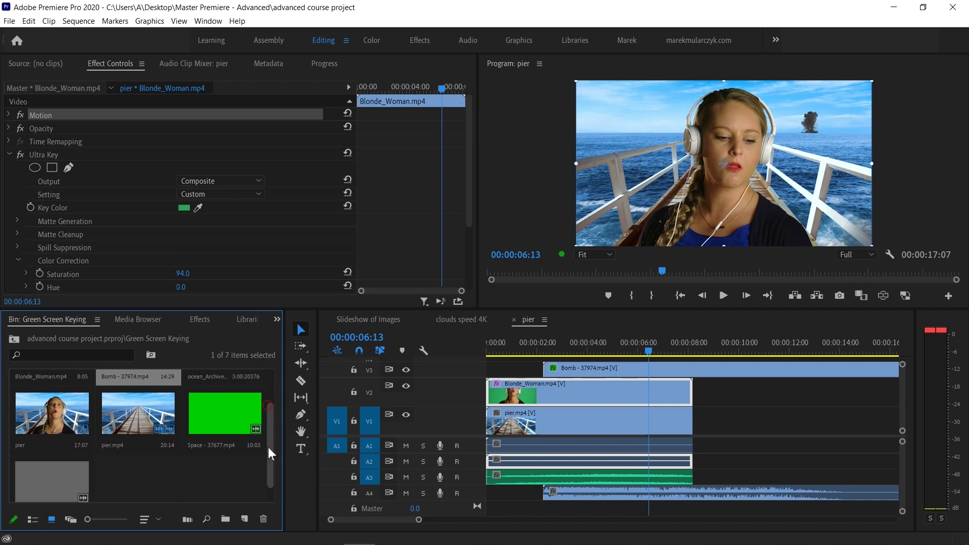
pyautogui.click(57, 409)
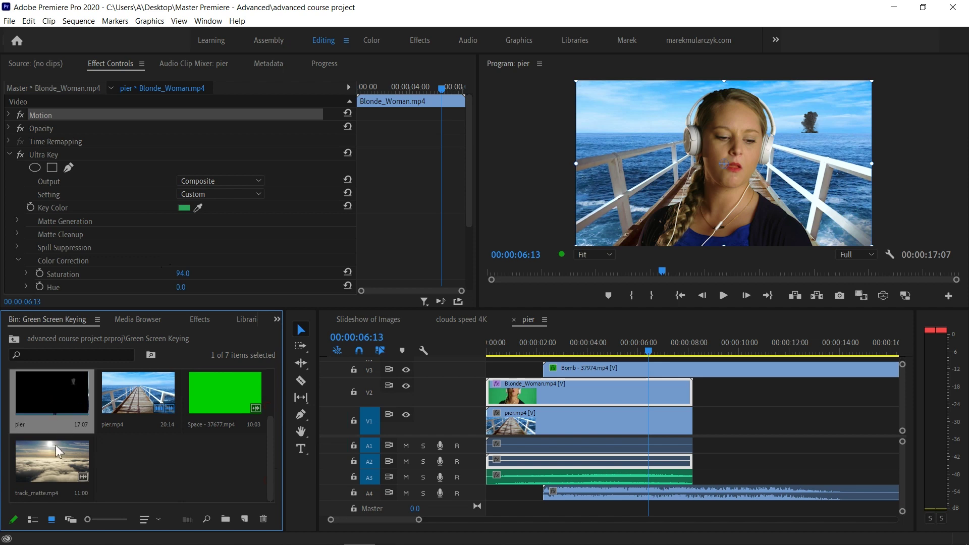
# - Create a new sequence from track_matte.mp4, zoom the timeline in and enlarge Video 1
pyautogui.click(51, 459)
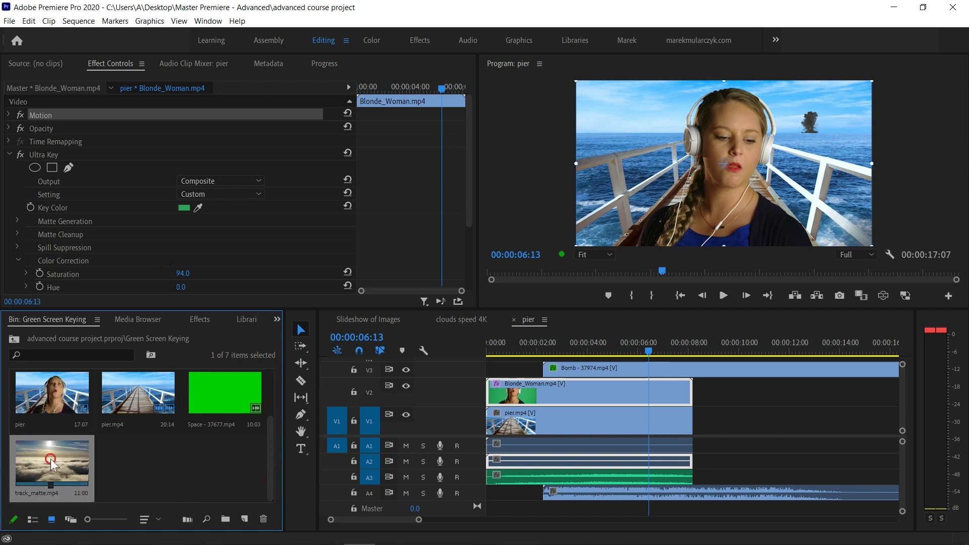
pyautogui.moveTo(51, 465); pyautogui.dragTo(244, 519)
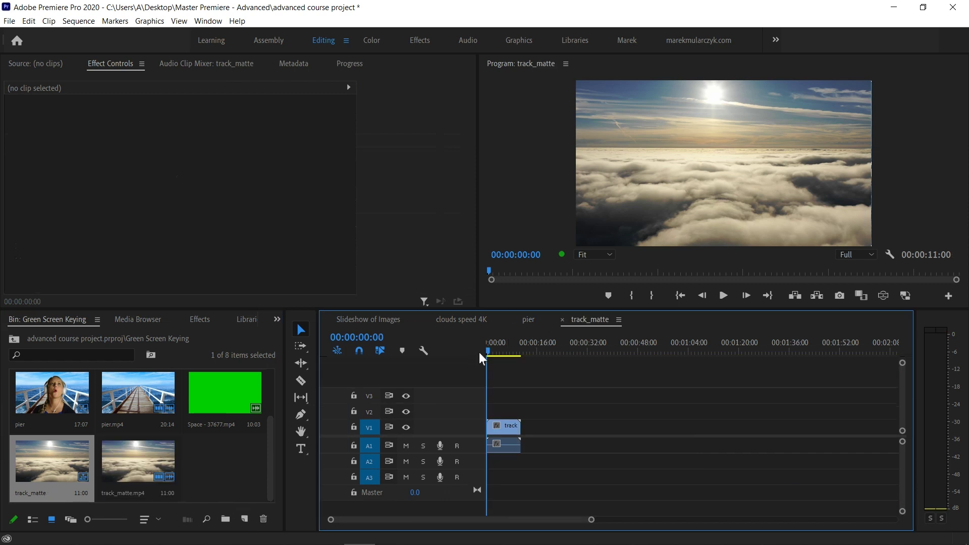
pyautogui.press('=')
pyautogui.press('=')
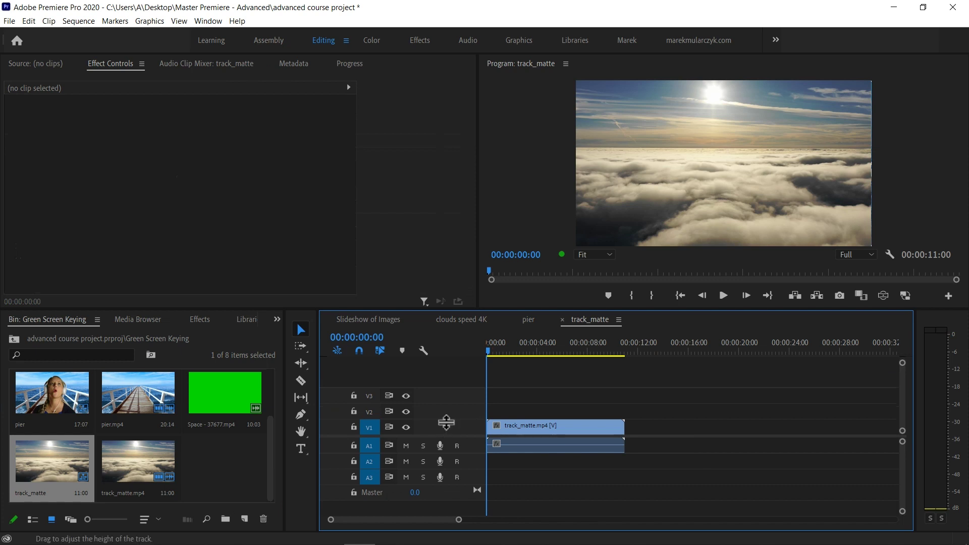
pyautogui.moveTo(447, 419); pyautogui.dragTo(449, 405)
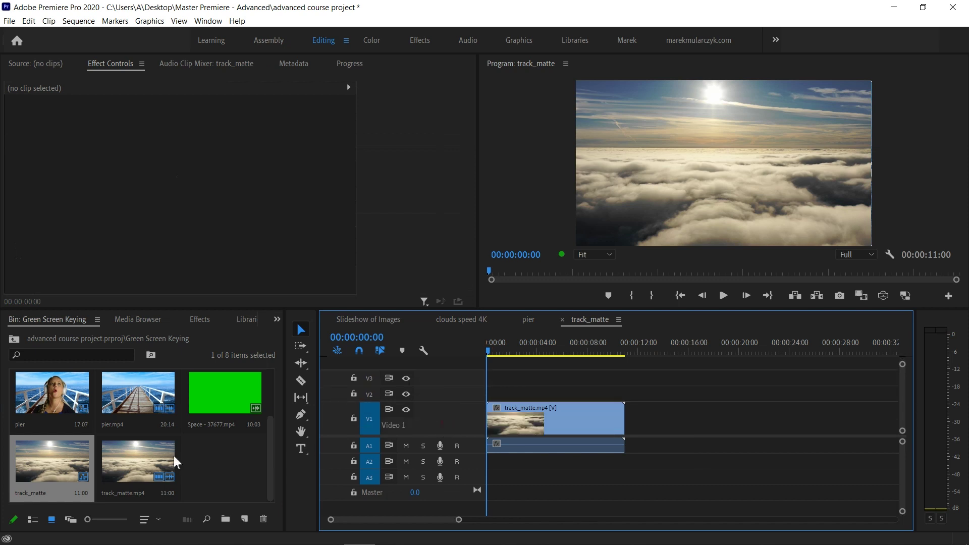
# - Rename the new sequence to 'track matte key' and select it in the bin
pyautogui.click(25, 494)
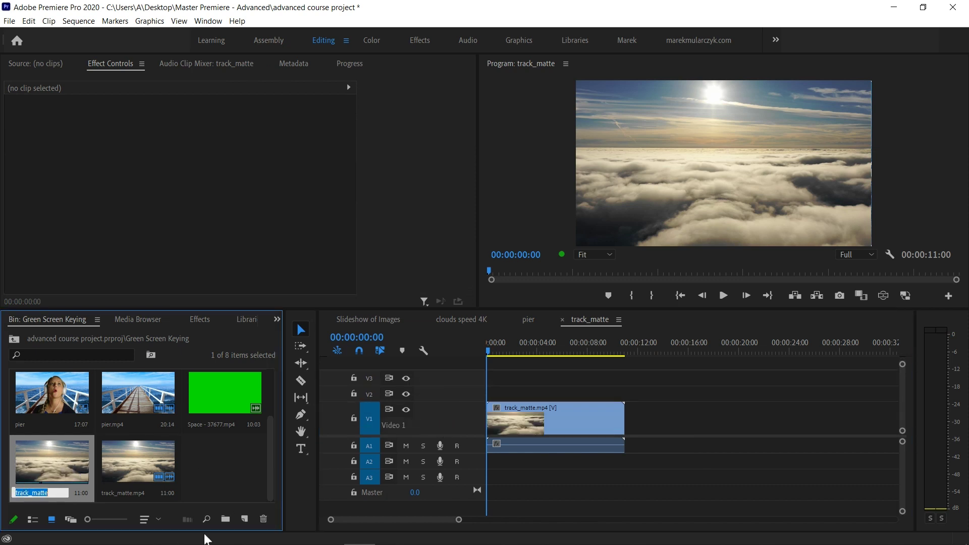
pyautogui.press('End')
pyautogui.press('Tab')
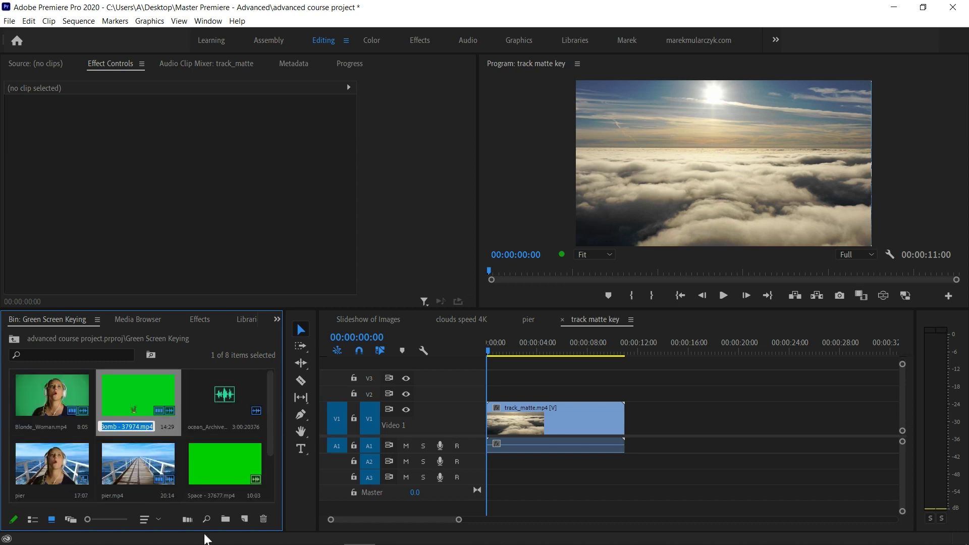
pyautogui.scroll(-2, 136, 454)
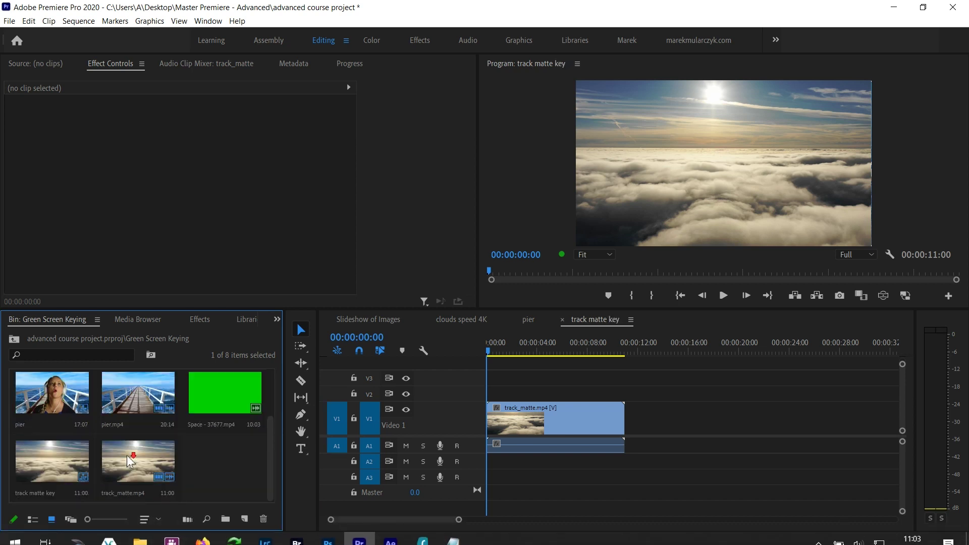
pyautogui.click(60, 479)
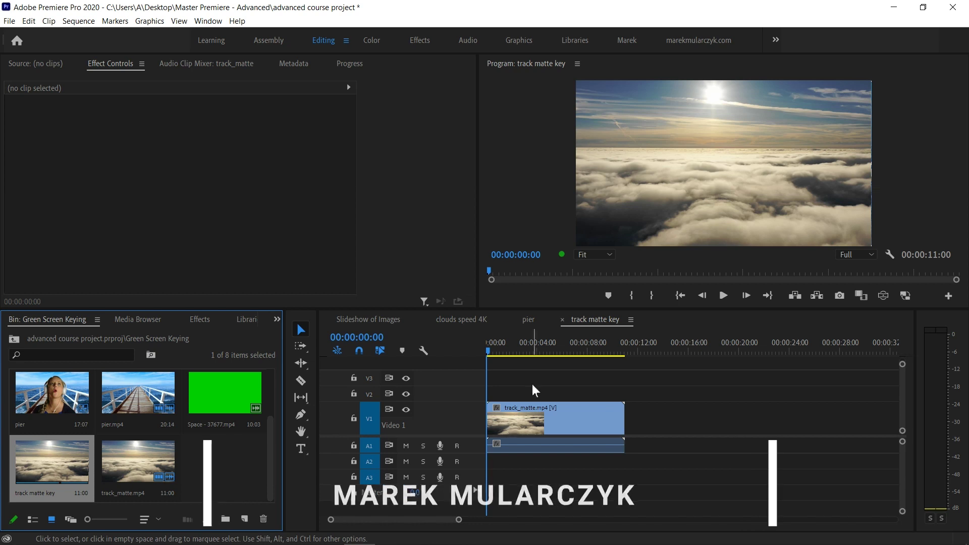
# - Type a two-line TRACK / MATTE title over the clouds and expand its Text settings
pyautogui.click(300, 448)
pyautogui.click(627, 146)
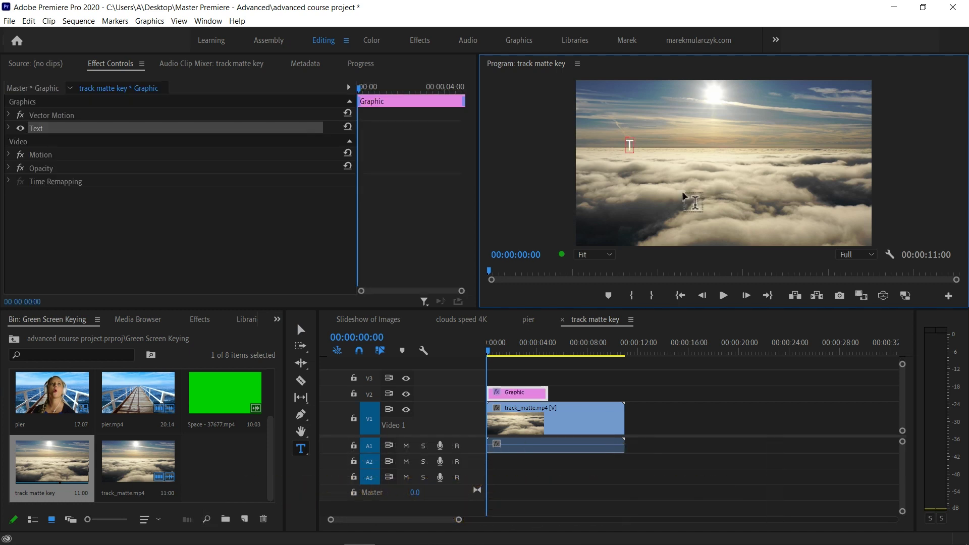
pyautogui.write('TRACK')
pyautogui.press('Return')
pyautogui.write('M')
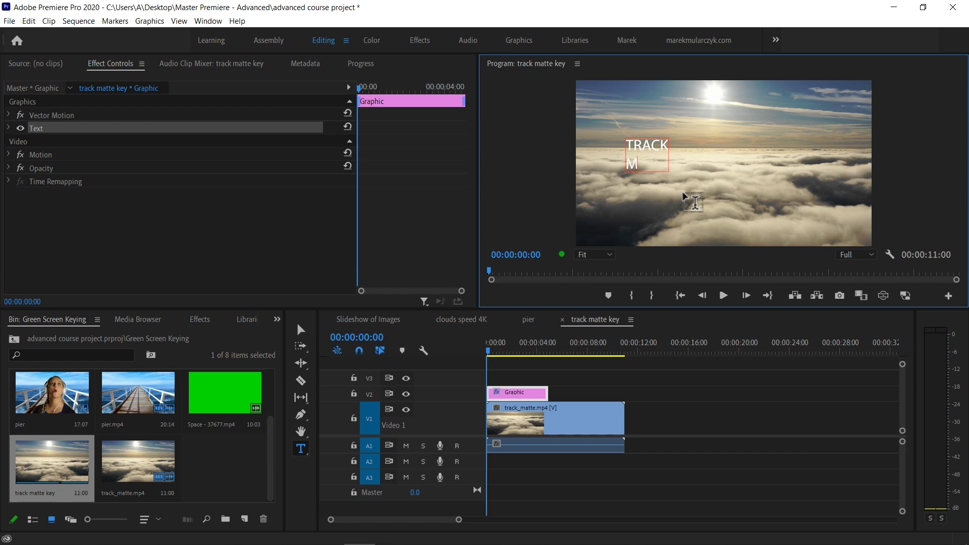
pyautogui.write('ATTE')
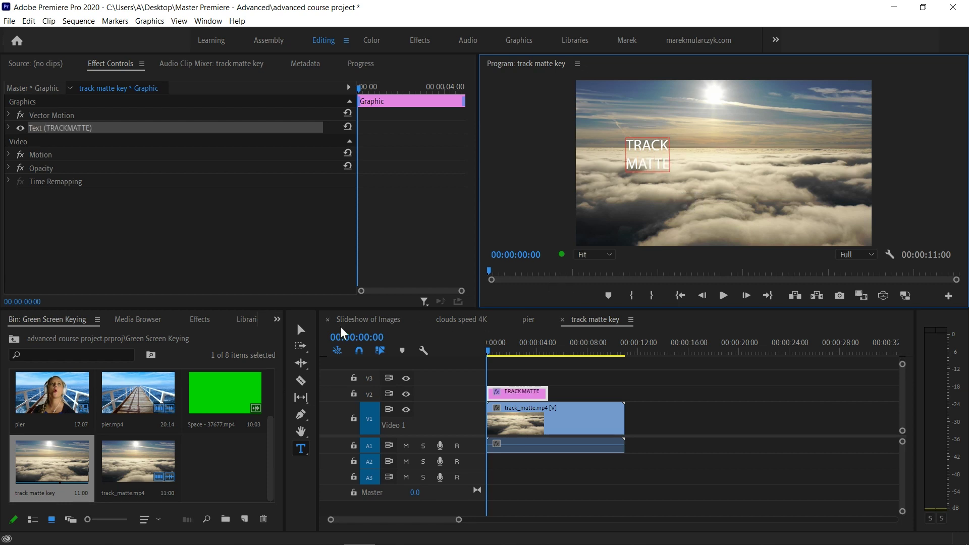
pyautogui.click(301, 330)
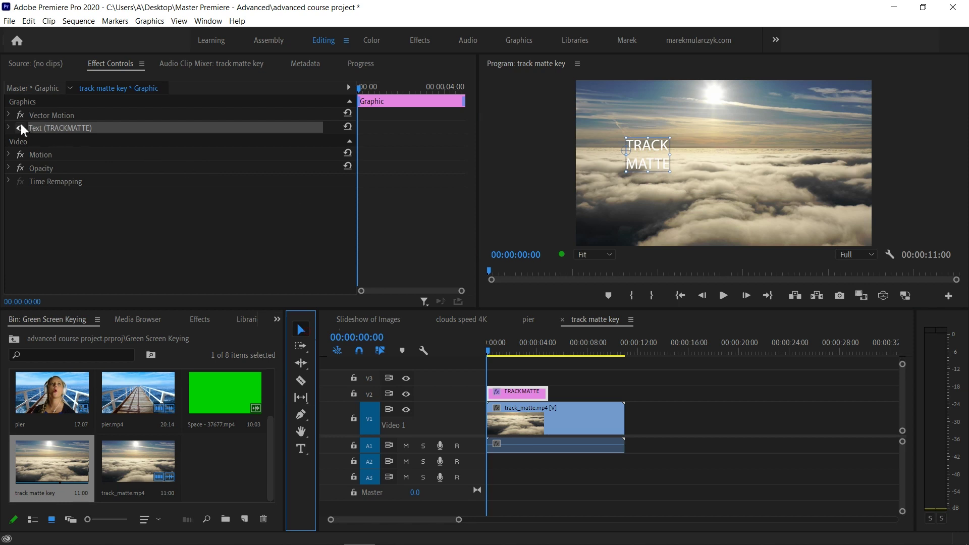
pyautogui.click(9, 128)
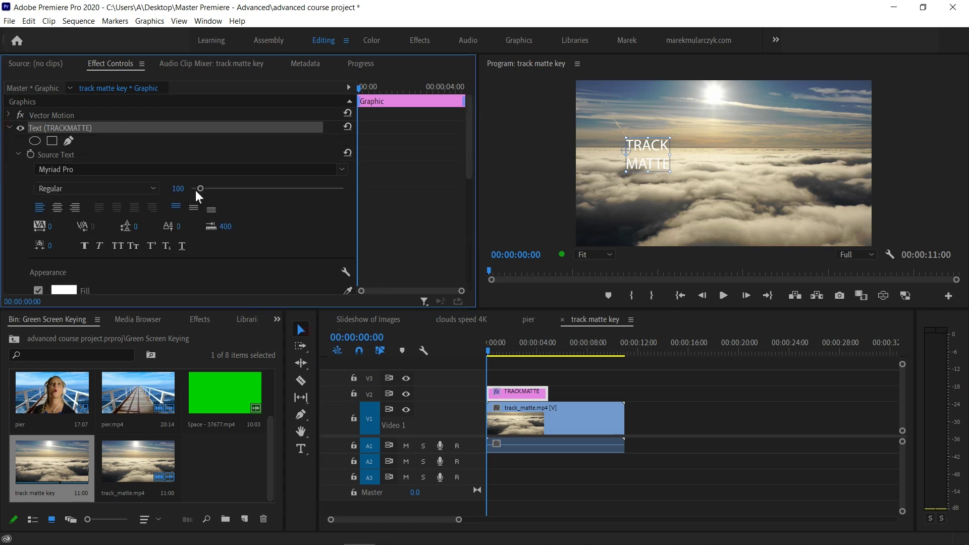
# - Set the title to Semibold, font size 475, with leading -120
pyautogui.moveTo(200, 188); pyautogui.dragTo(231, 189)
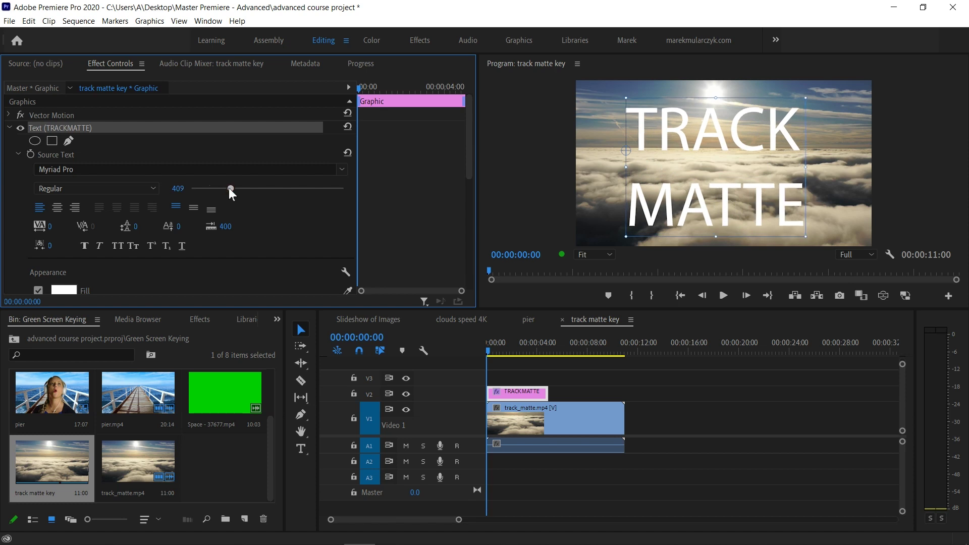
pyautogui.click(153, 188)
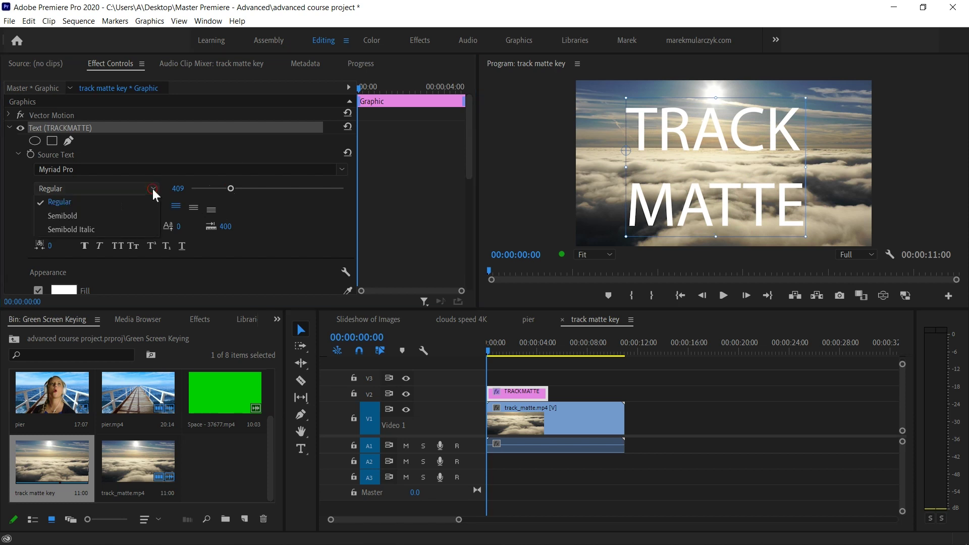
pyautogui.click(106, 201)
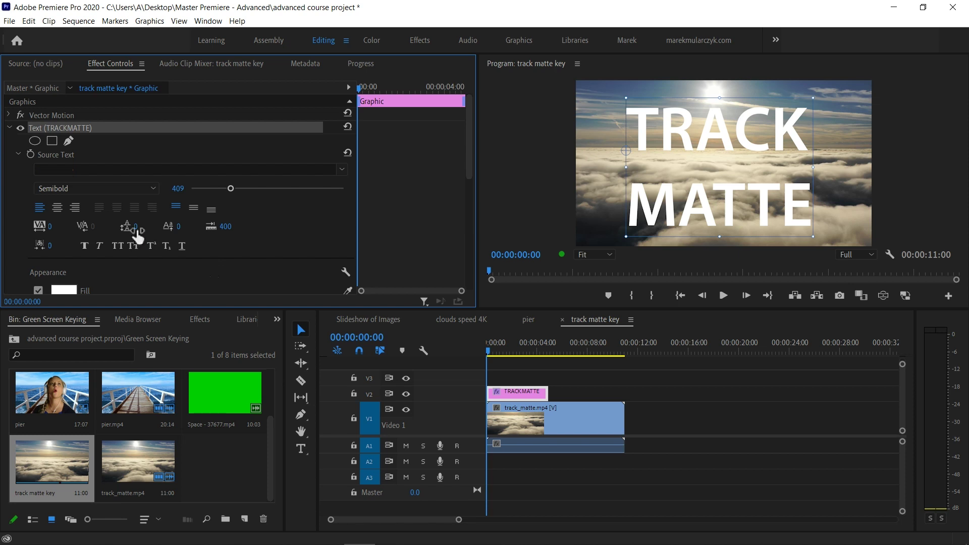
pyautogui.moveTo(135, 226); pyautogui.dragTo(75, 226)
pyautogui.moveTo(231, 188); pyautogui.dragTo(237, 189)
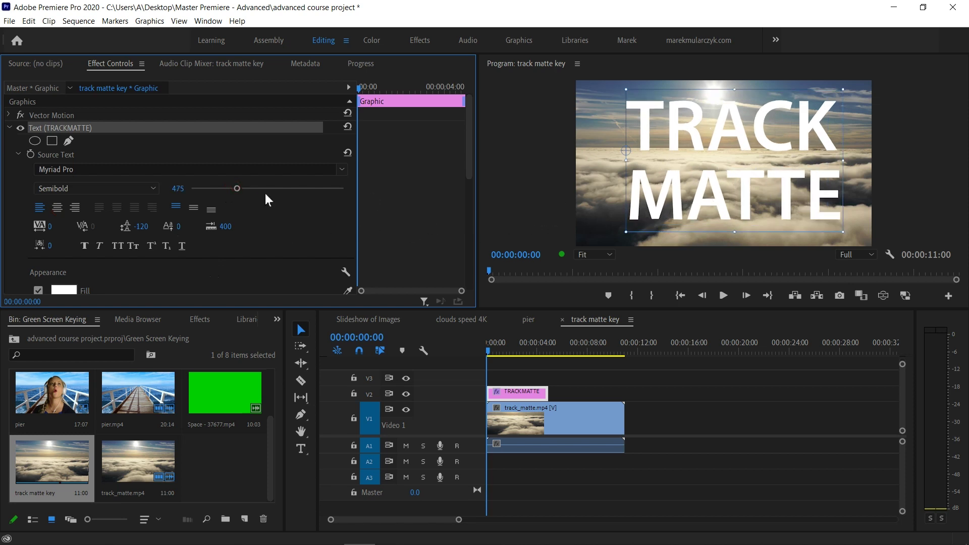
# - Center-align the title text, then reposition and scale it slightly in the Program monitor
pyautogui.click(58, 208)
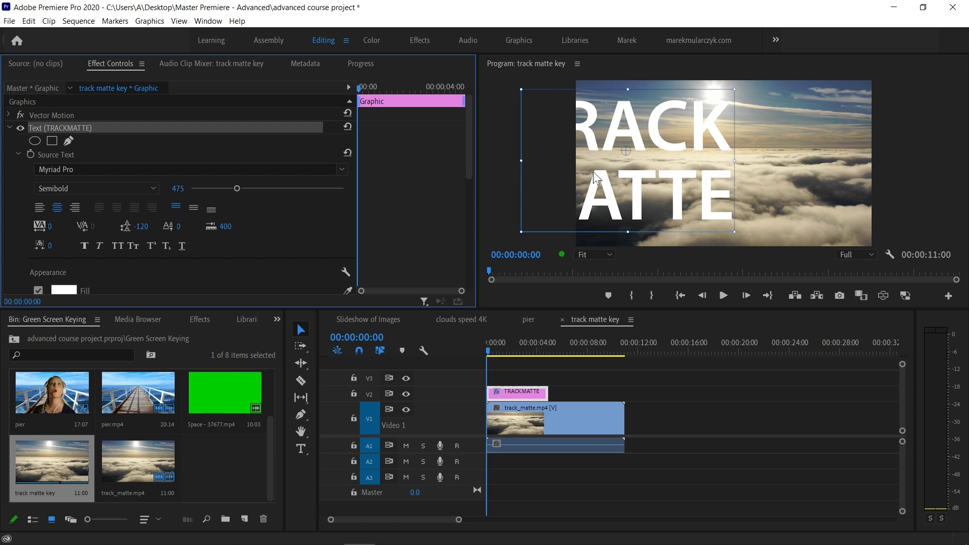
pyautogui.moveTo(687, 145); pyautogui.dragTo(753, 146)
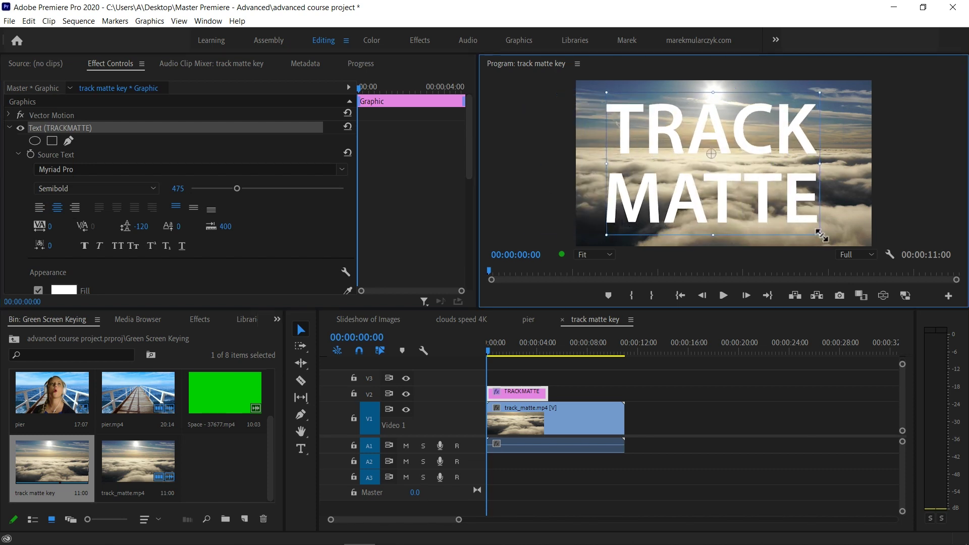
pyautogui.moveTo(820, 235)
pyautogui.mouseDown()
pyautogui.moveTo(843, 248)
pyautogui.moveTo(836, 245)
pyautogui.mouseUp()
pyautogui.moveTo(803, 198); pyautogui.dragTo(814, 194)
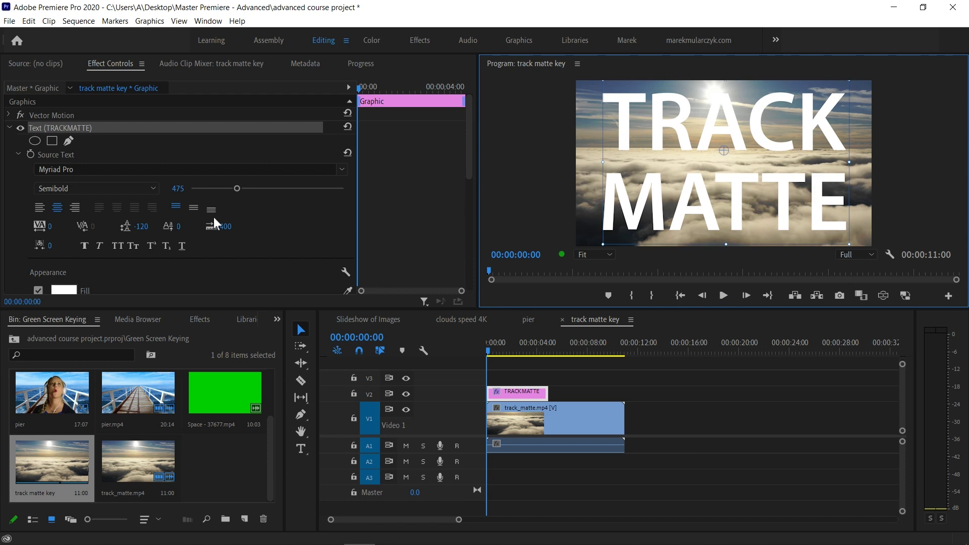
# - Tighten leading to -217, raise font size to 495, and enlarge and lower the title
pyautogui.moveTo(141, 226); pyautogui.dragTo(102, 226)
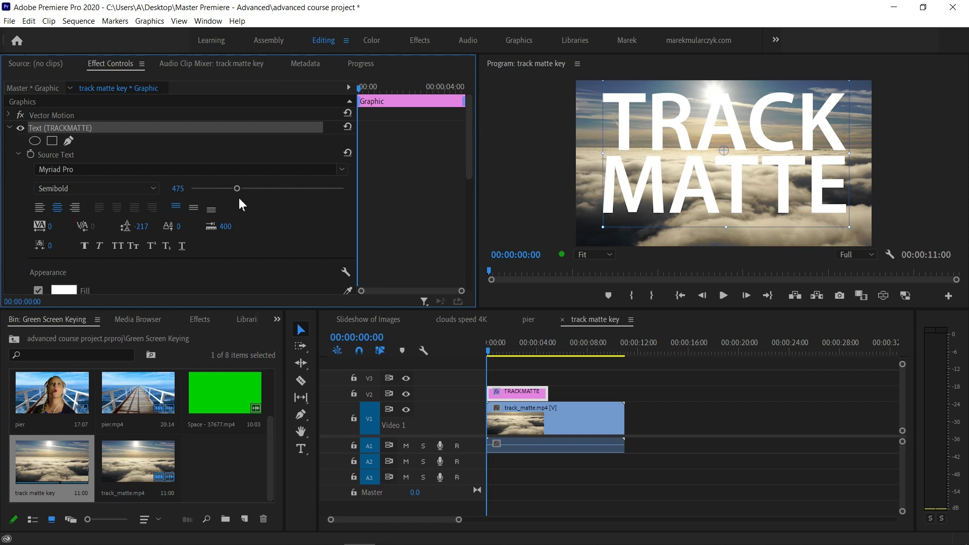
pyautogui.moveTo(236, 188); pyautogui.dragTo(240, 189)
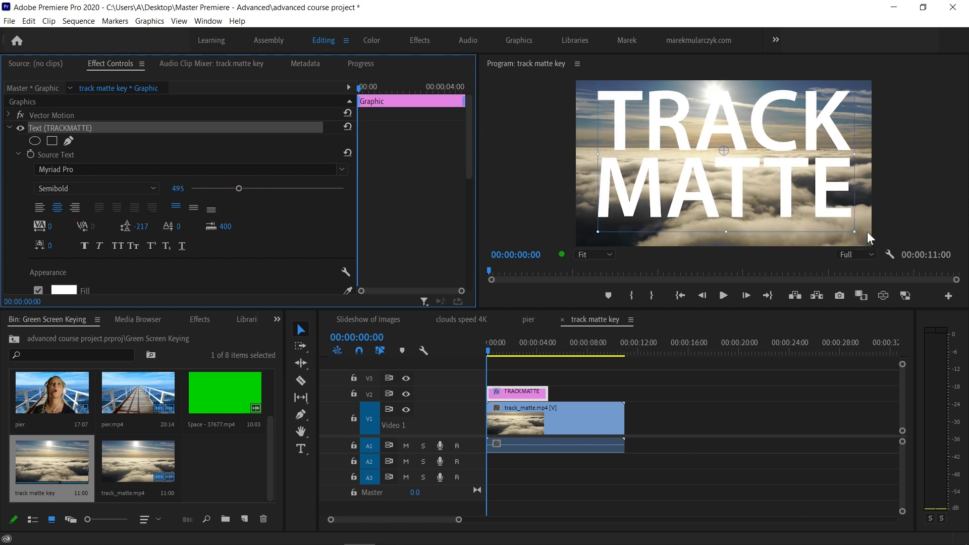
pyautogui.moveTo(855, 233); pyautogui.dragTo(891, 248)
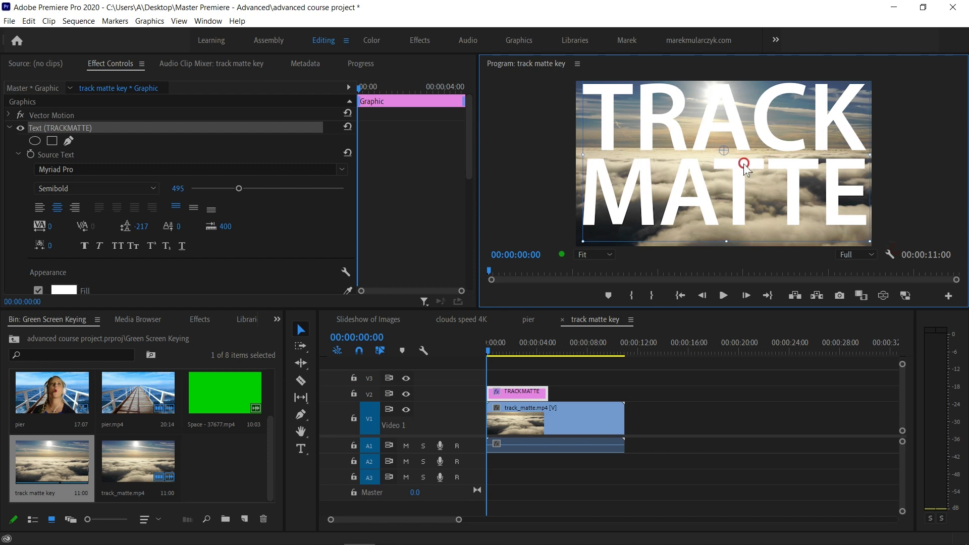
pyautogui.moveTo(745, 169); pyautogui.dragTo(746, 178)
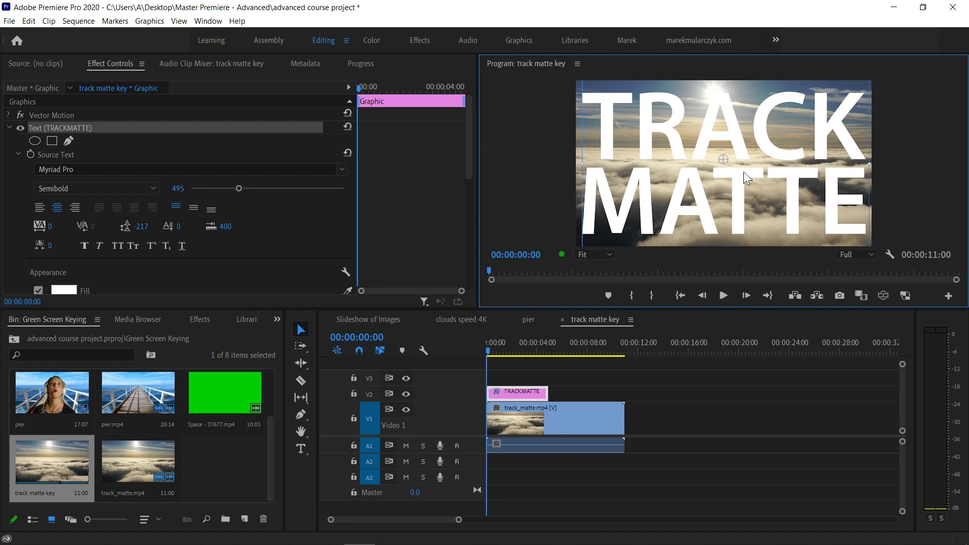
# - Apply Keying > Track Matte Key to track_matte.mp4 and set its Matte to Video 2
pyautogui.click(200, 319)
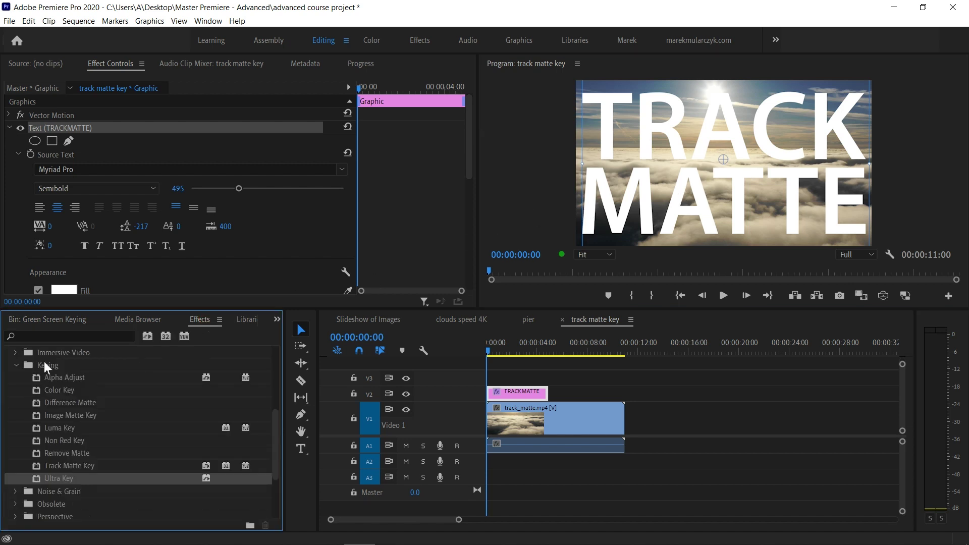
pyautogui.click(70, 465)
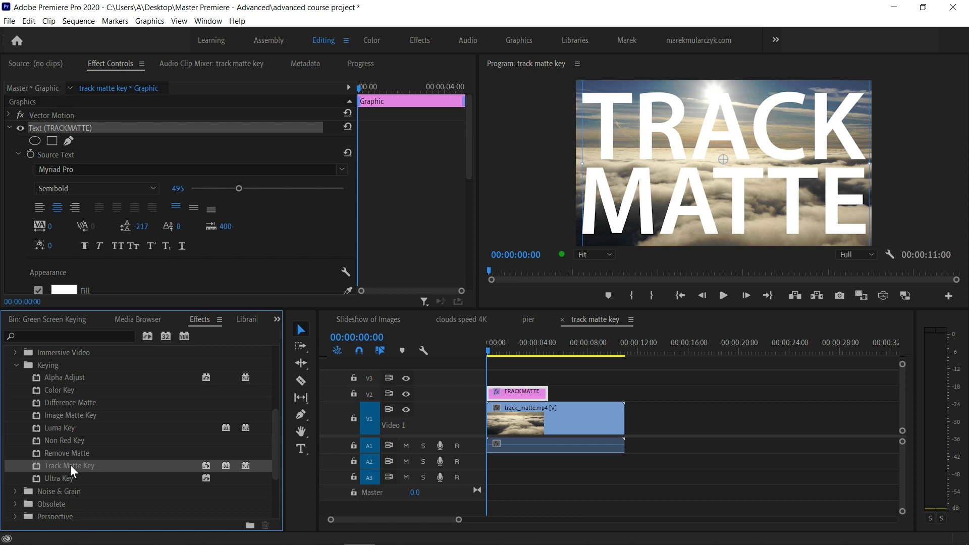
pyautogui.moveTo(70, 467); pyautogui.dragTo(521, 420)
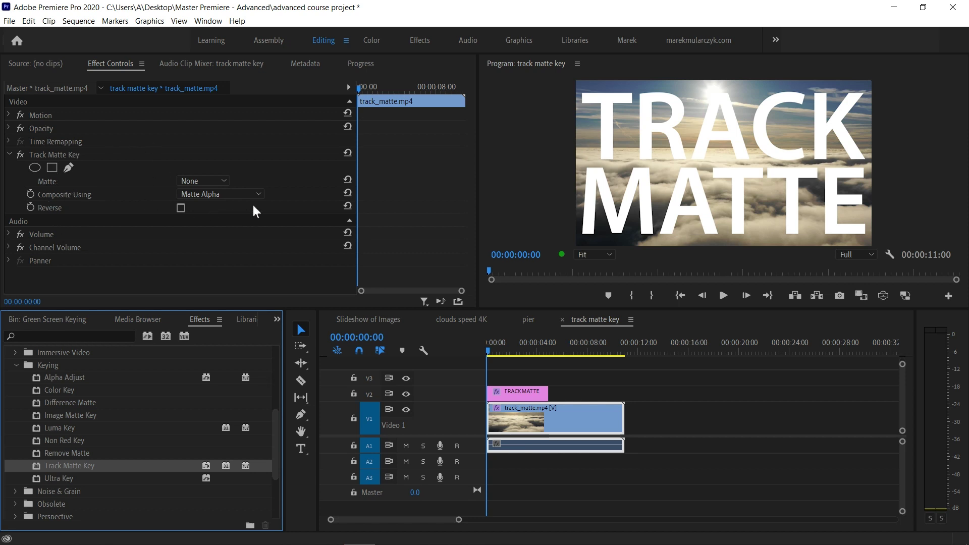
pyautogui.click(225, 181)
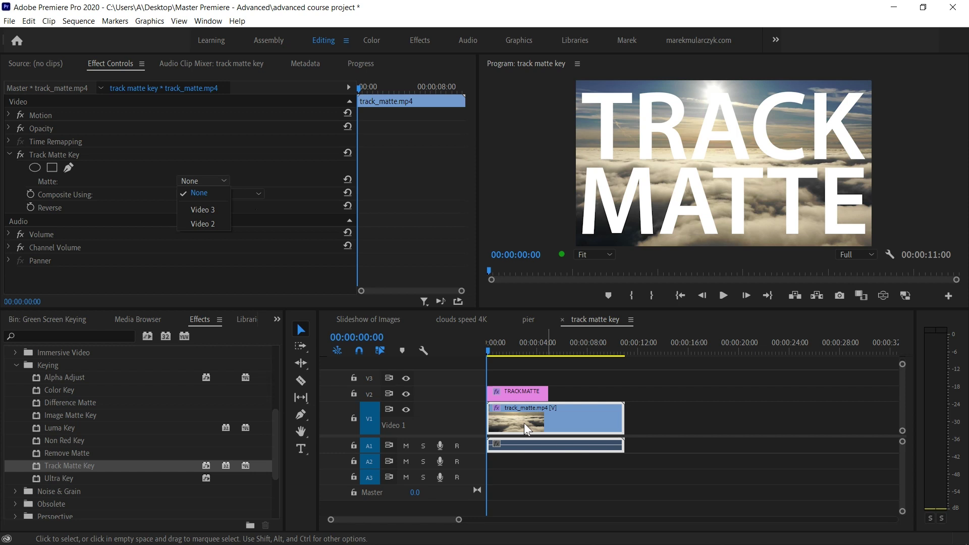
pyautogui.click(202, 223)
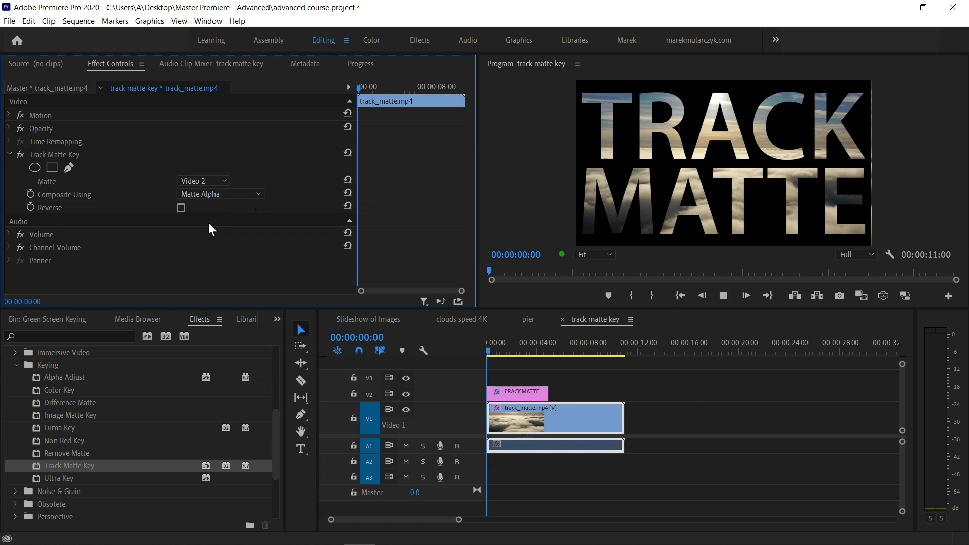
# - Extend the TRACKMATTE graphic on V2 to the clip's full 00:00:11:00 and replay the sequence
pyautogui.press('space')
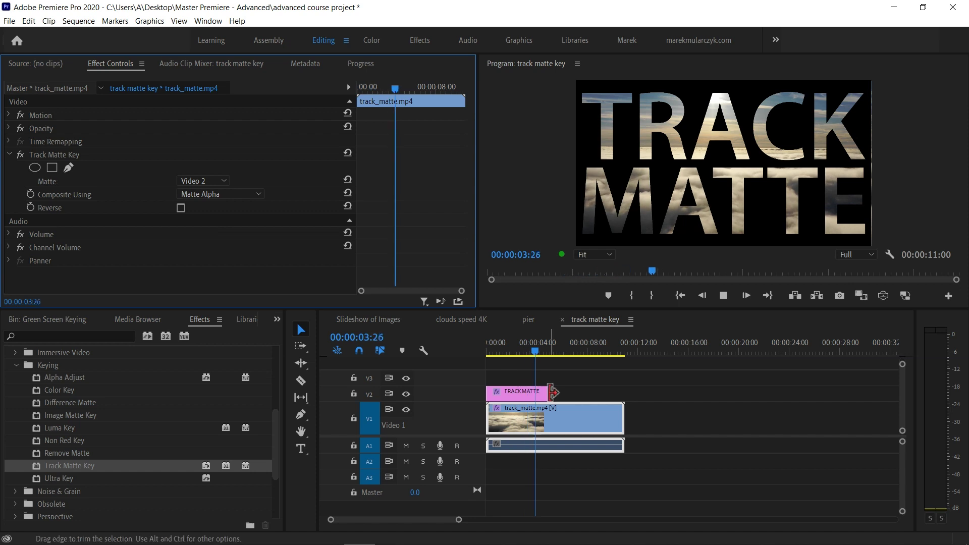
pyautogui.moveTo(553, 391); pyautogui.dragTo(618, 392)
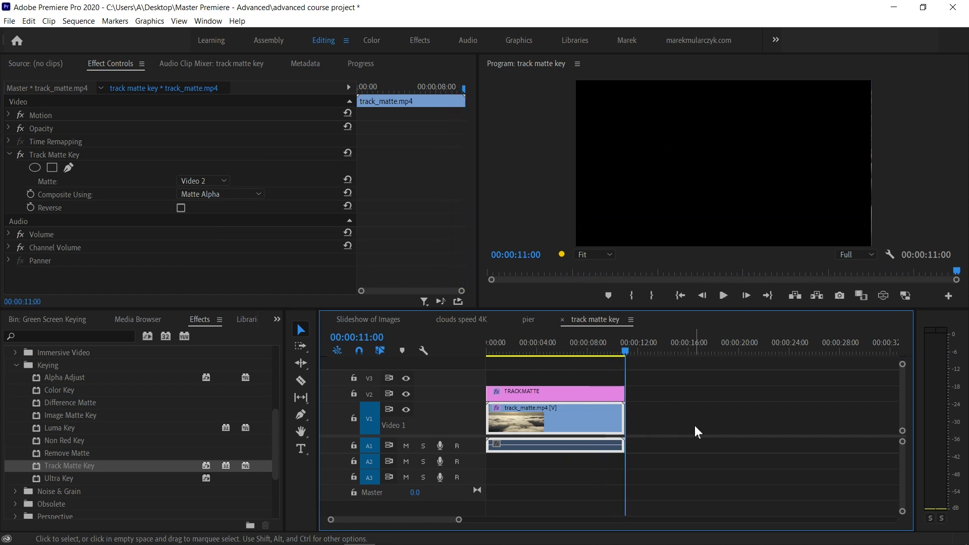
pyautogui.press('space')
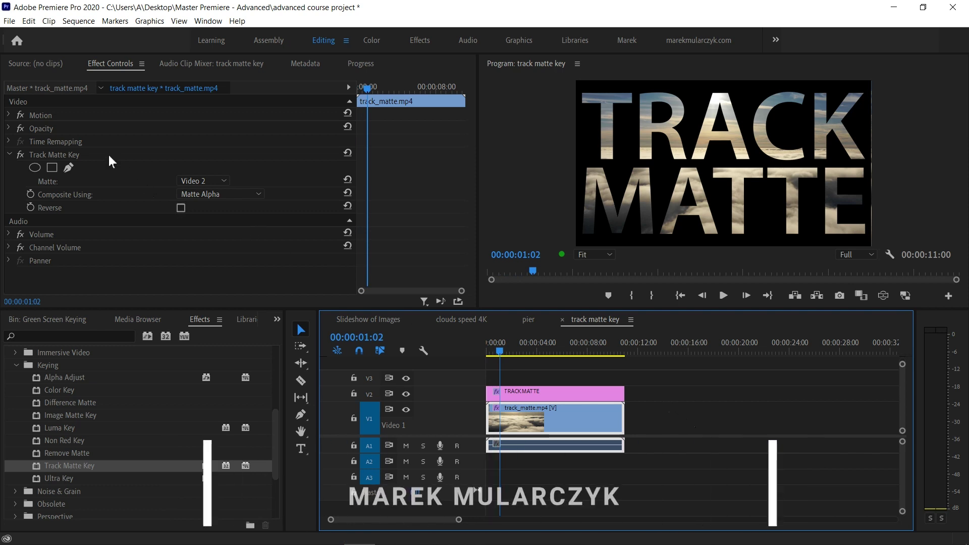
pyautogui.click(249, 195)
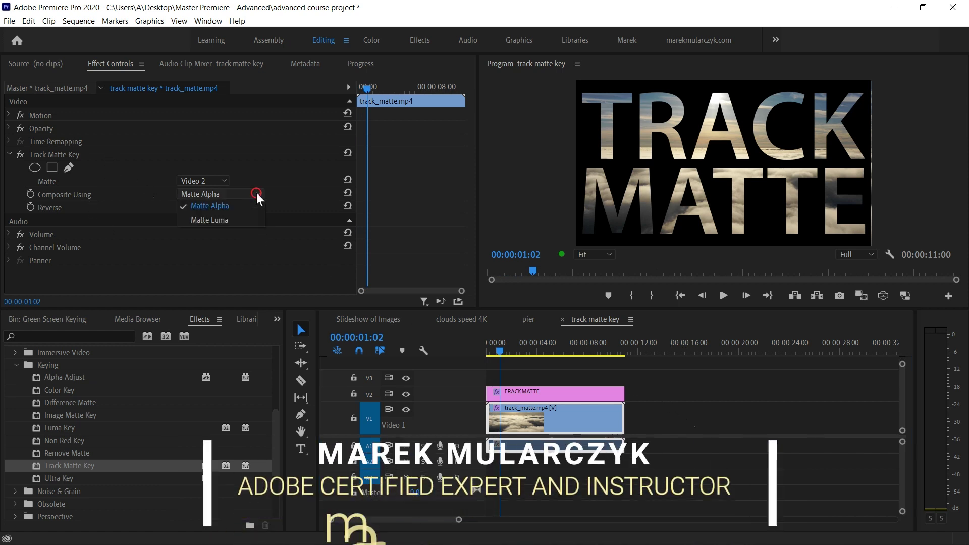
# - Try Matte Luma compositing, then return the Track Matte Key to Matte Alpha
pyautogui.click(233, 218)
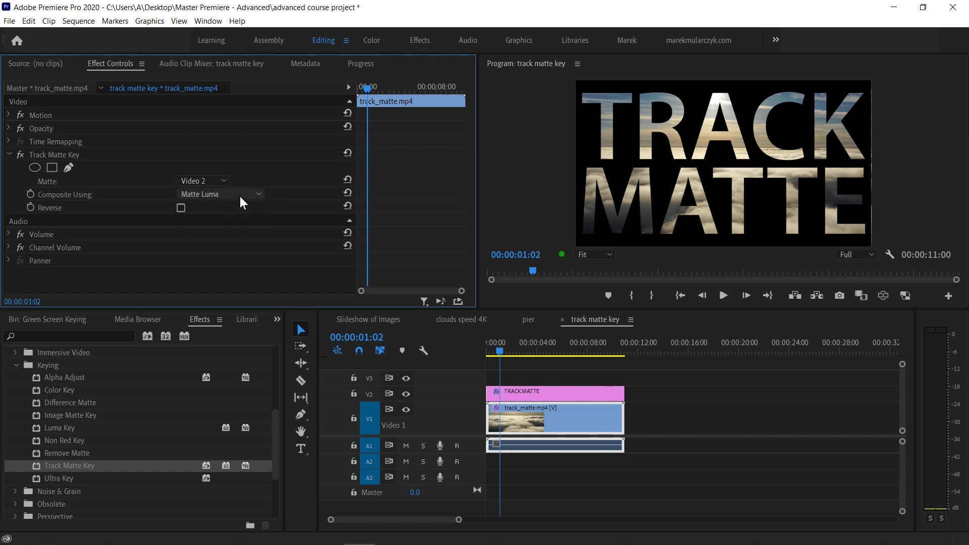
pyautogui.click(242, 191)
pyautogui.click(243, 207)
# - Change the TRACKMATTE text fill from white to dark brown #523737
pyautogui.click(547, 392)
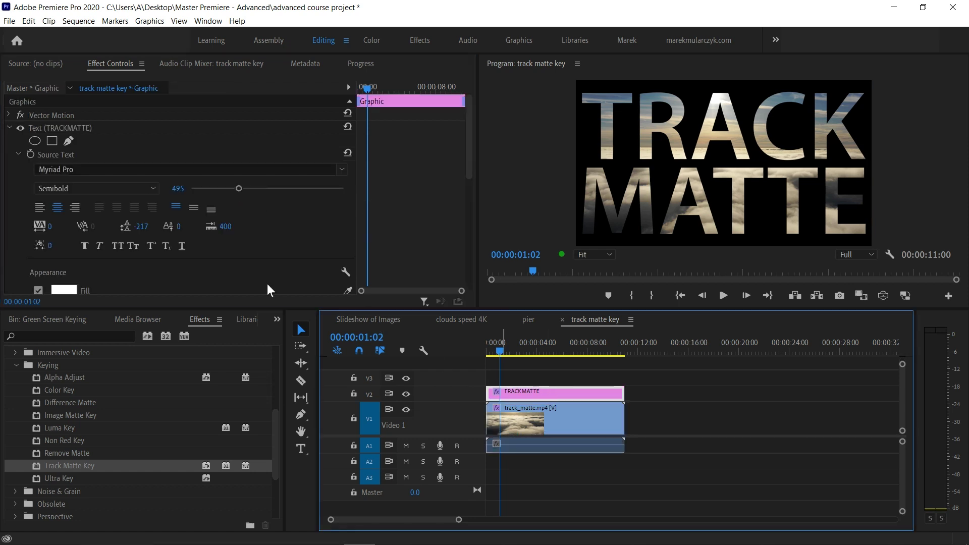
pyautogui.click(59, 292)
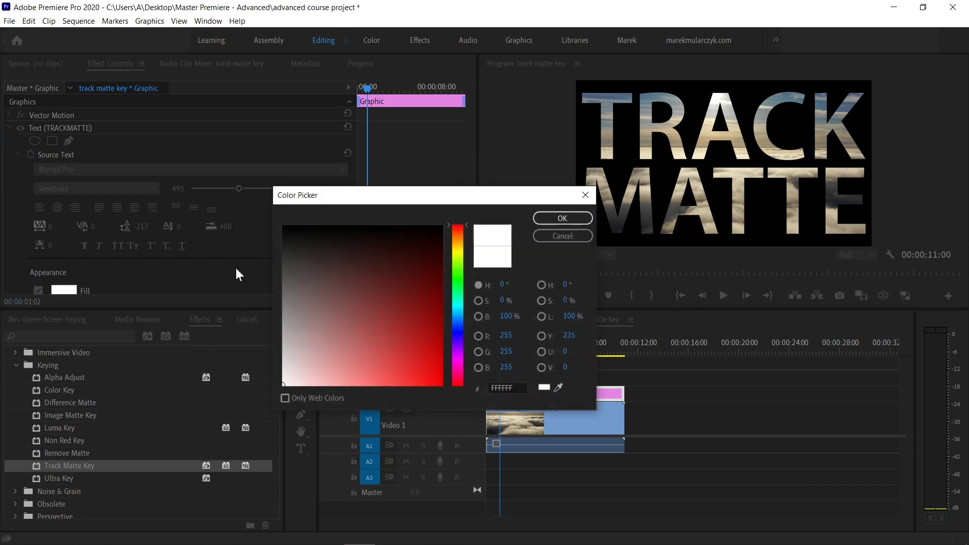
pyautogui.click(331, 278)
pyautogui.moveTo(331, 295)
pyautogui.mouseDown()
pyautogui.moveTo(331, 309)
pyautogui.moveTo(333, 271)
pyautogui.mouseUp()
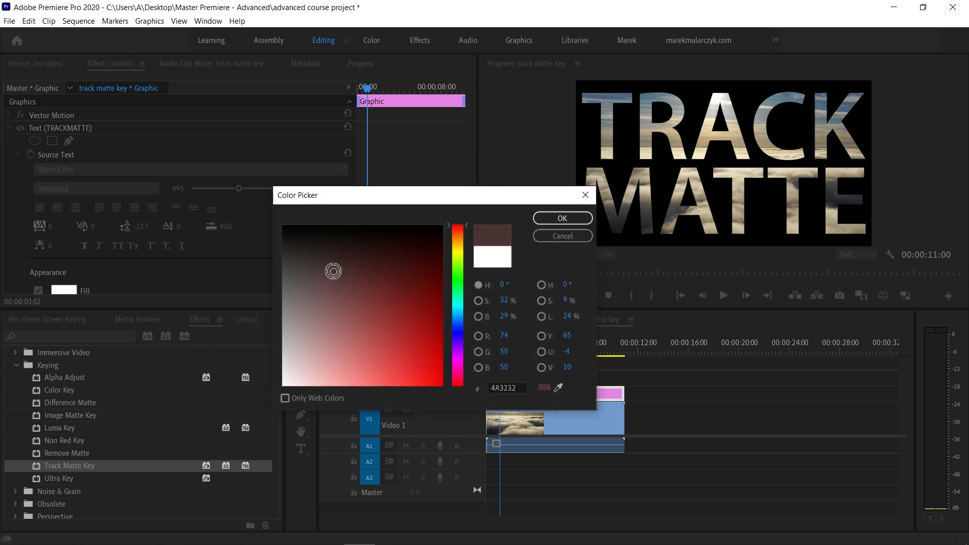
pyautogui.click(558, 220)
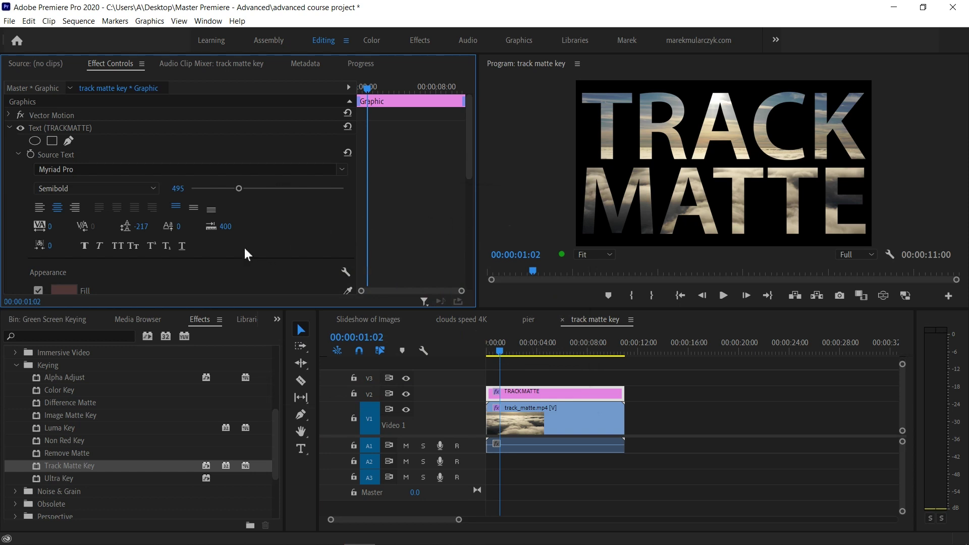
pyautogui.click(567, 419)
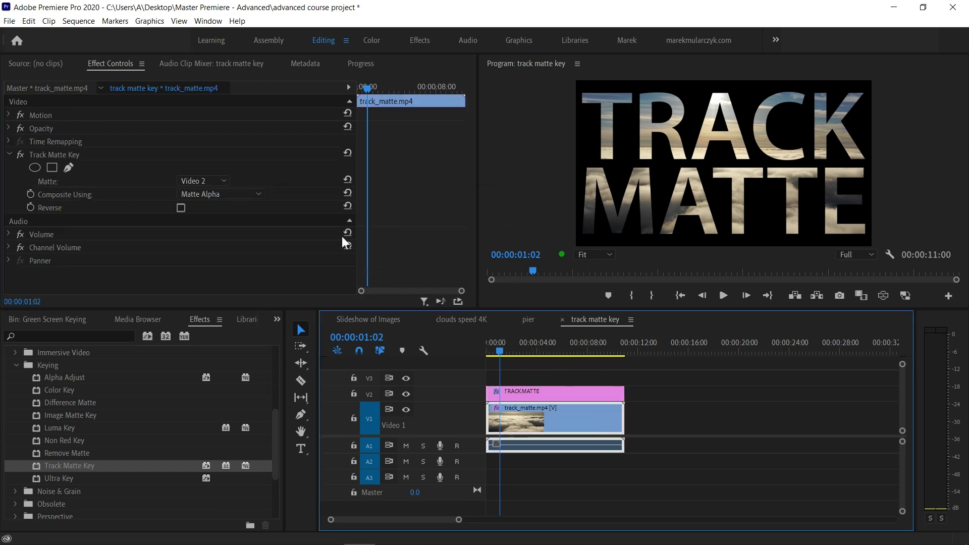
pyautogui.click(260, 193)
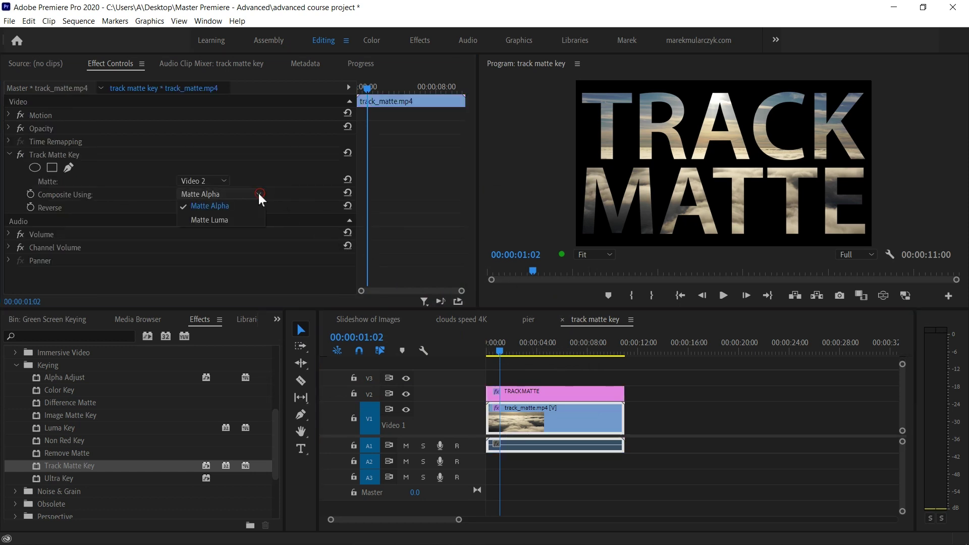
pyautogui.click(245, 221)
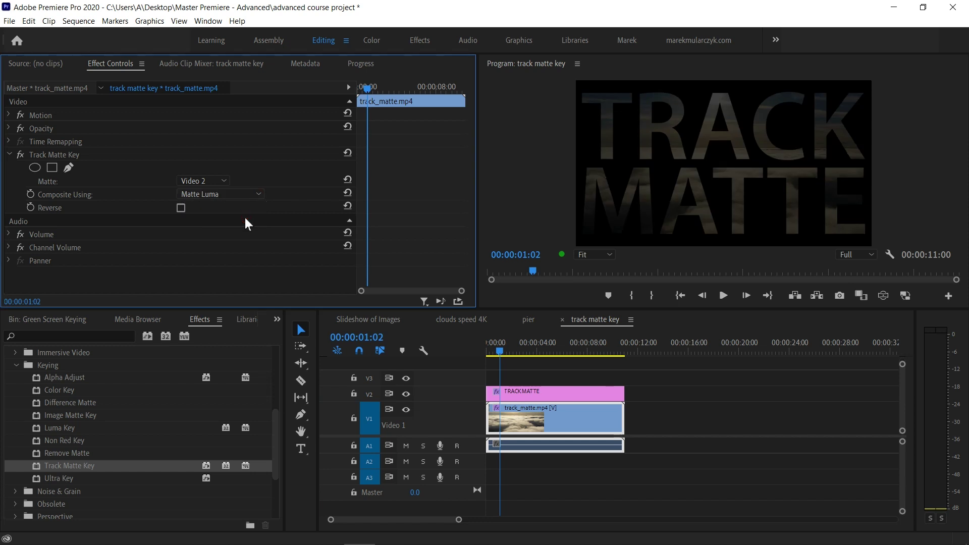
pyautogui.click(235, 192)
pyautogui.click(236, 192)
pyautogui.click(236, 190)
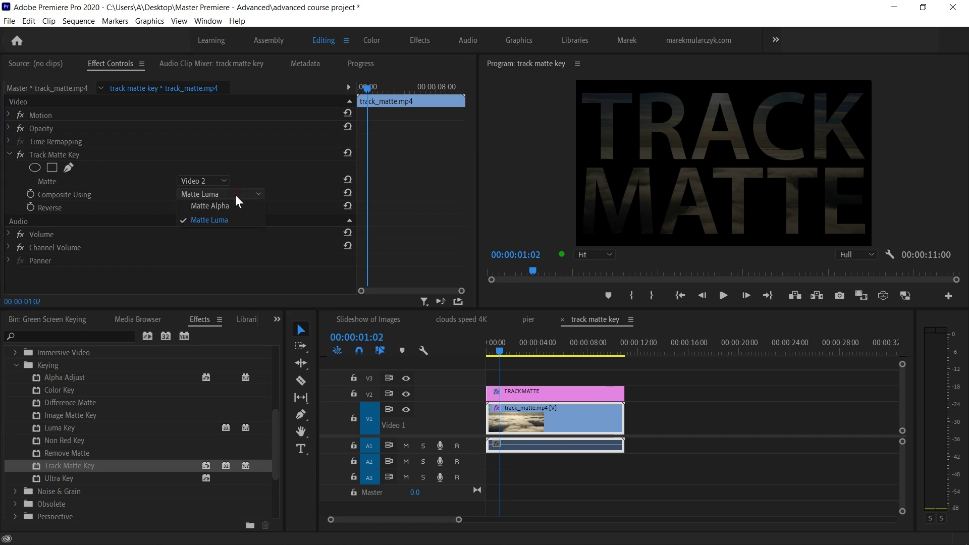
pyautogui.click(234, 202)
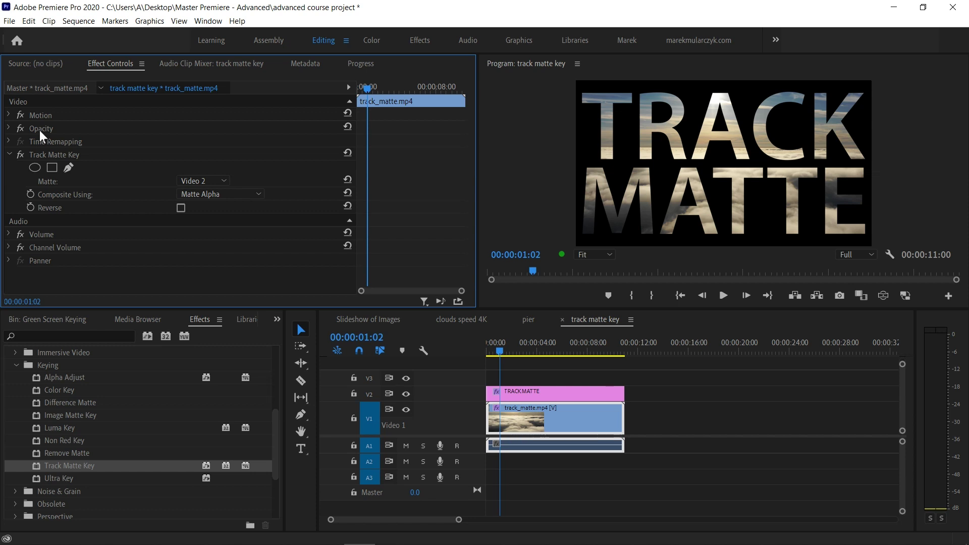
# - Enable Position keyframing on the TRACKMATTE title, starting off-screen left at X -967
pyautogui.click(552, 394)
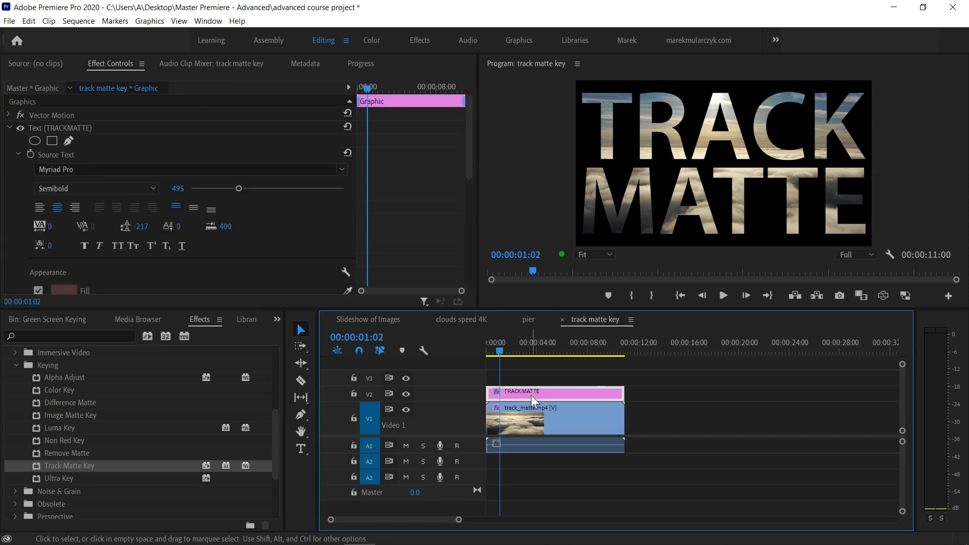
pyautogui.click(9, 128)
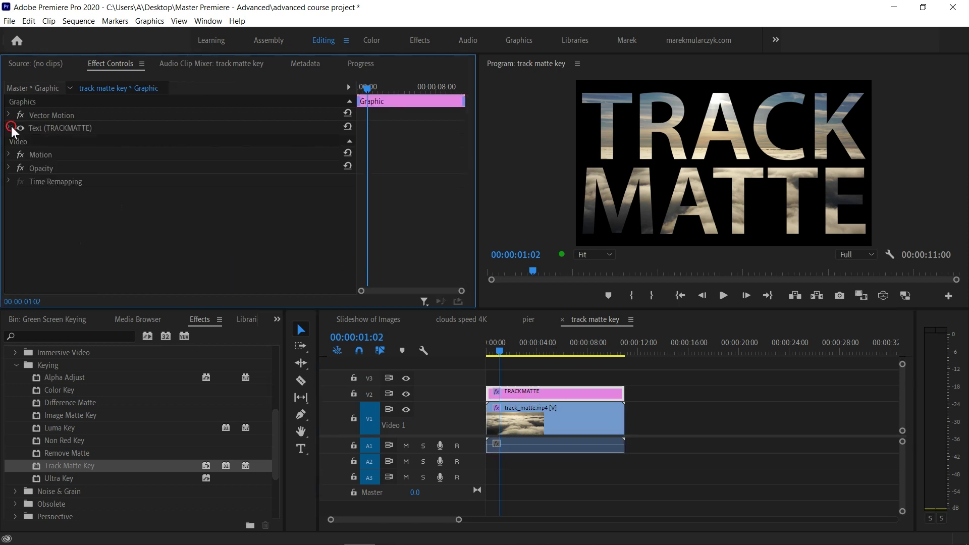
pyautogui.click(9, 155)
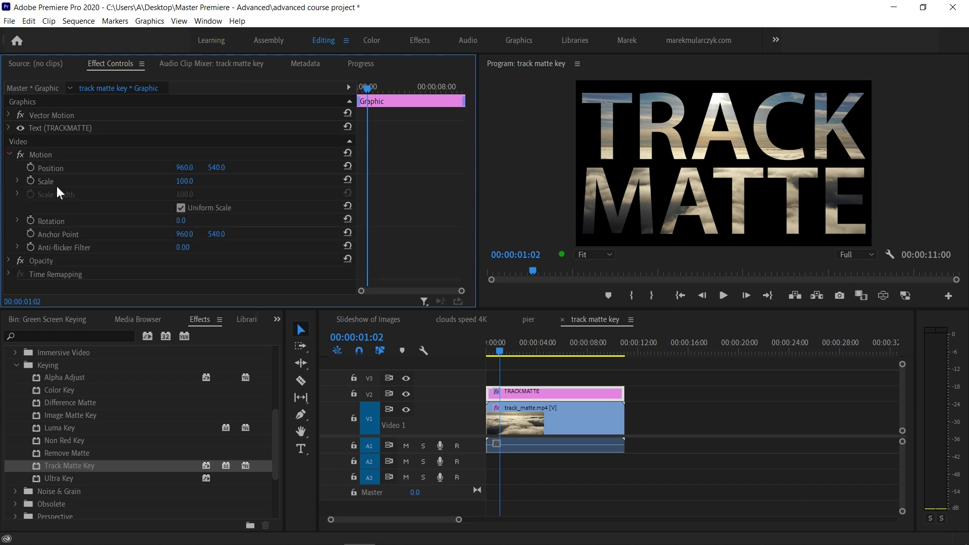
pyautogui.moveTo(367, 89); pyautogui.dragTo(390, 89)
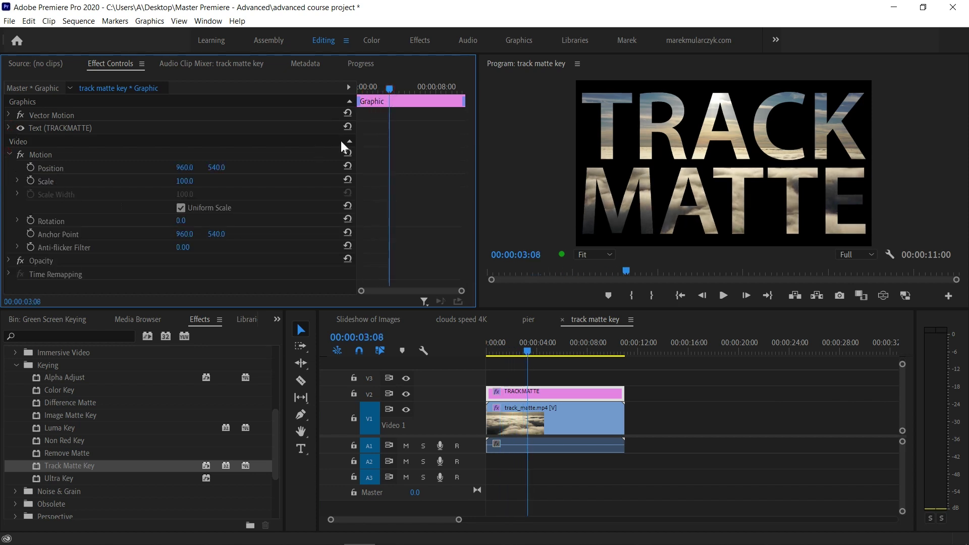
pyautogui.click(33, 167)
pyautogui.moveTo(395, 89); pyautogui.dragTo(350, 86)
pyautogui.moveTo(183, 167); pyautogui.dragTo(10, 167)
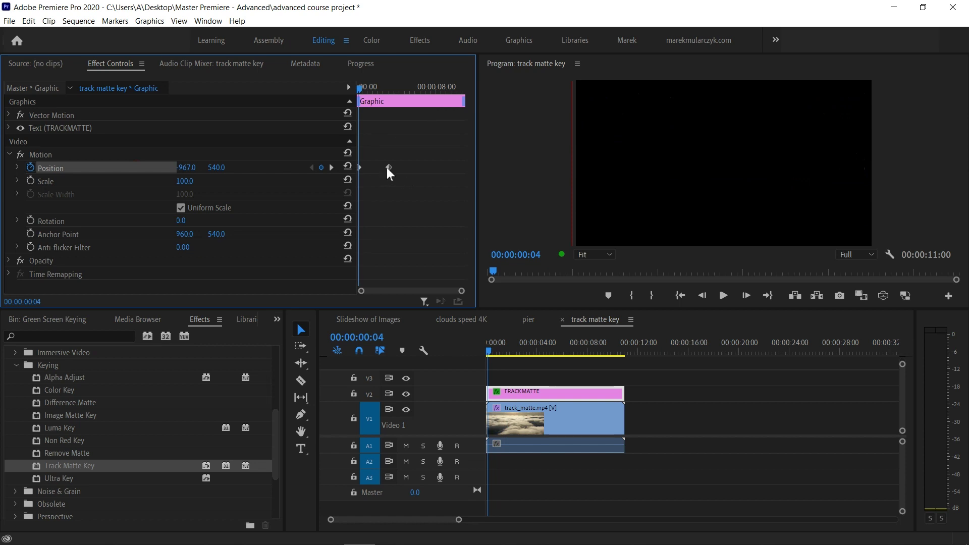
# - Move the last Position keyframe to the clip's end and set X to 2843, off-screen right
pyautogui.moveTo(387, 167); pyautogui.dragTo(458, 167)
pyautogui.moveTo(359, 88); pyautogui.dragTo(388, 88)
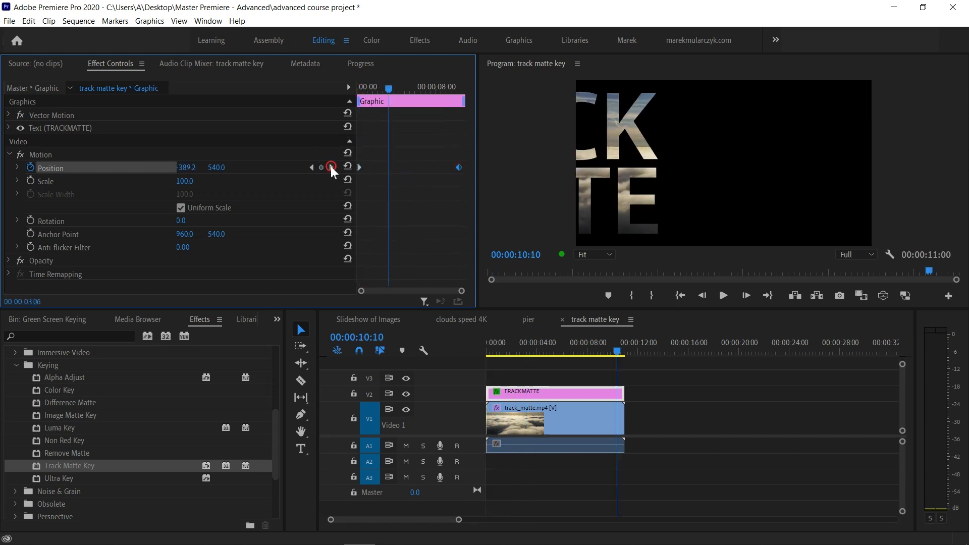
pyautogui.click(331, 167)
pyautogui.moveTo(185, 167); pyautogui.dragTo(282, 167)
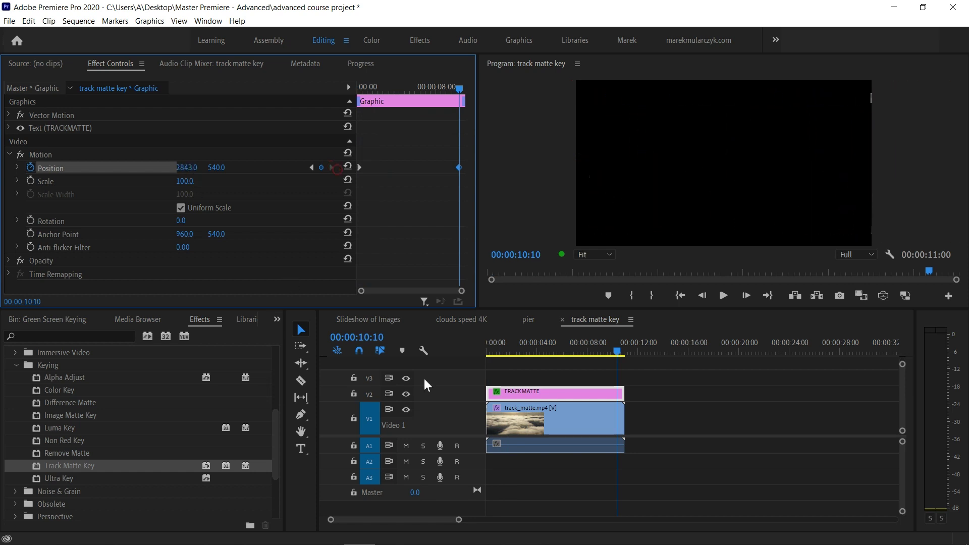
pyautogui.moveTo(491, 351); pyautogui.dragTo(478, 349)
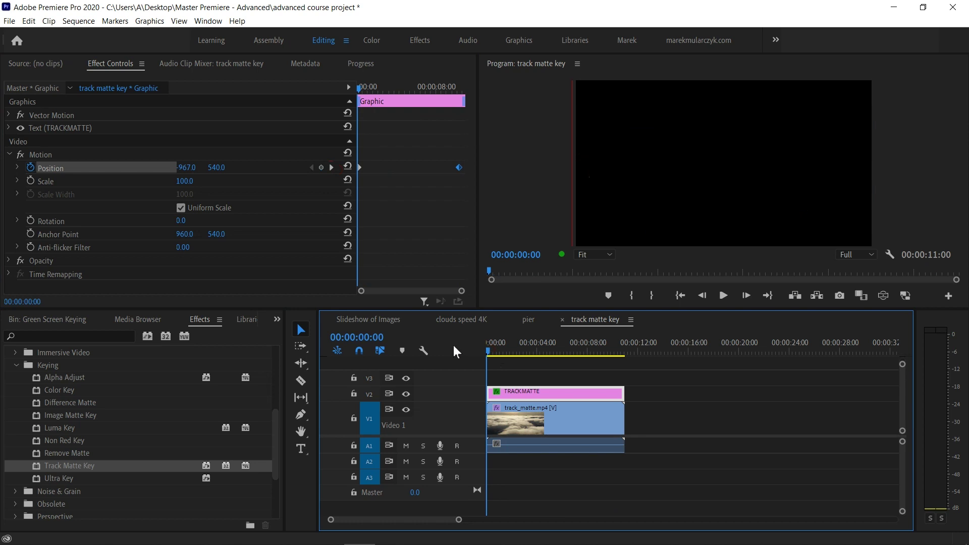
# - Preview the slide, set the final Position X to 947.3, and move that keyframe earlier
pyautogui.press('space')
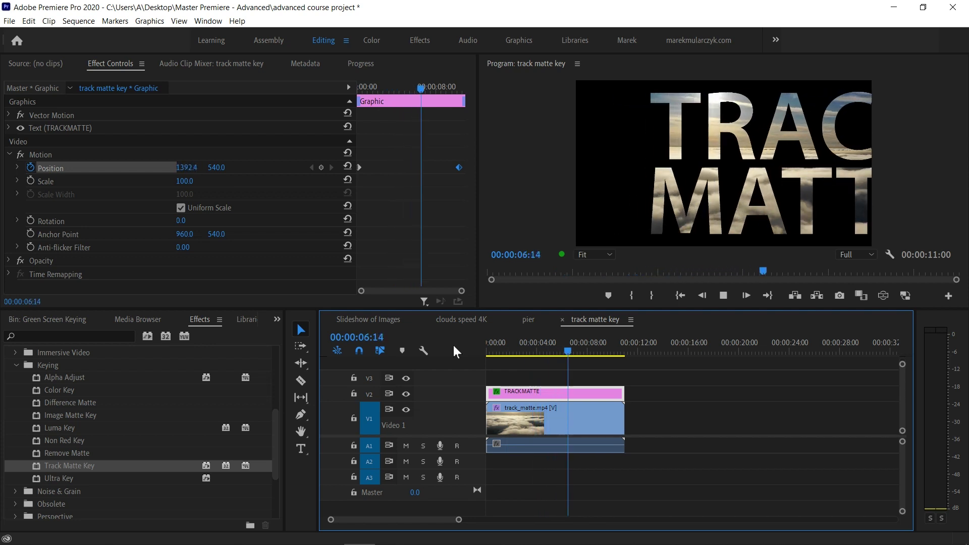
pyautogui.press('space')
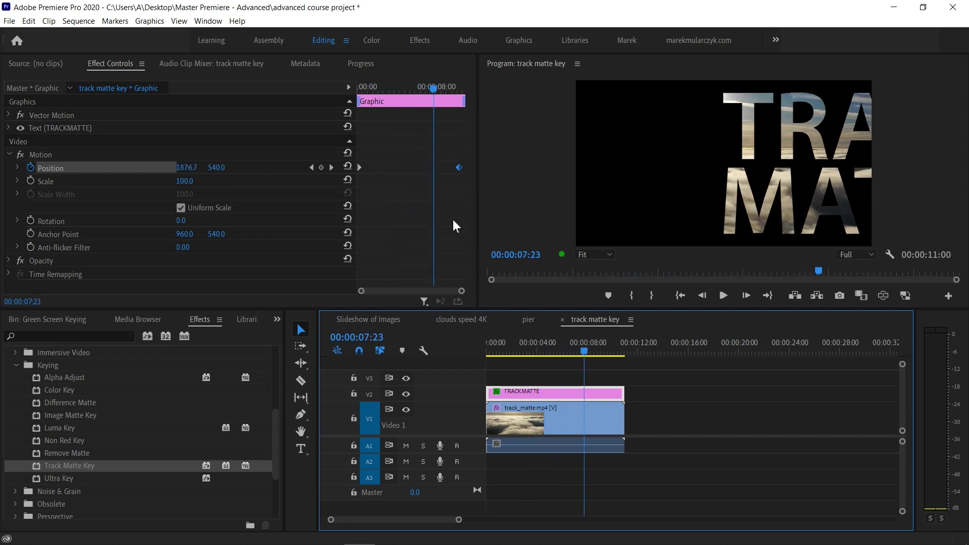
pyautogui.click(331, 167)
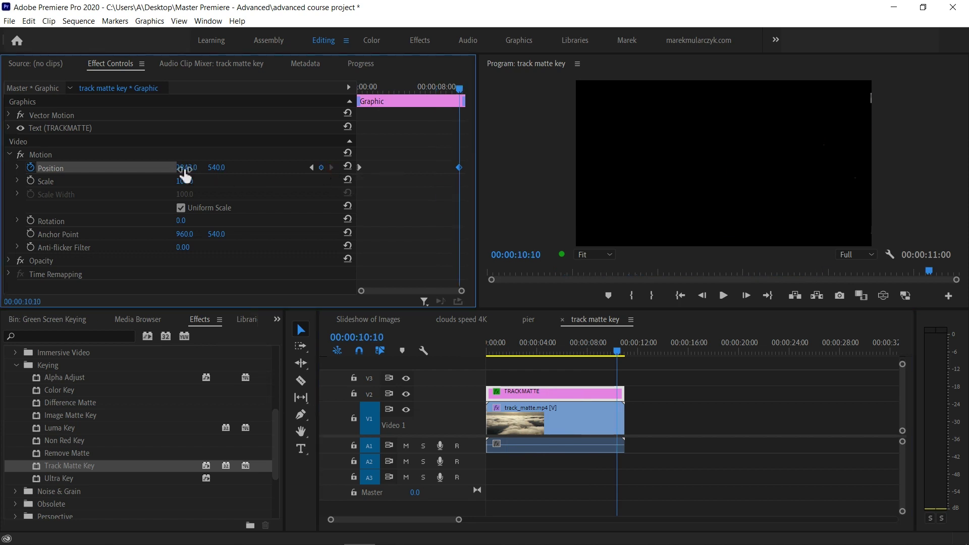
pyautogui.moveTo(185, 173); pyautogui.dragTo(130, 170)
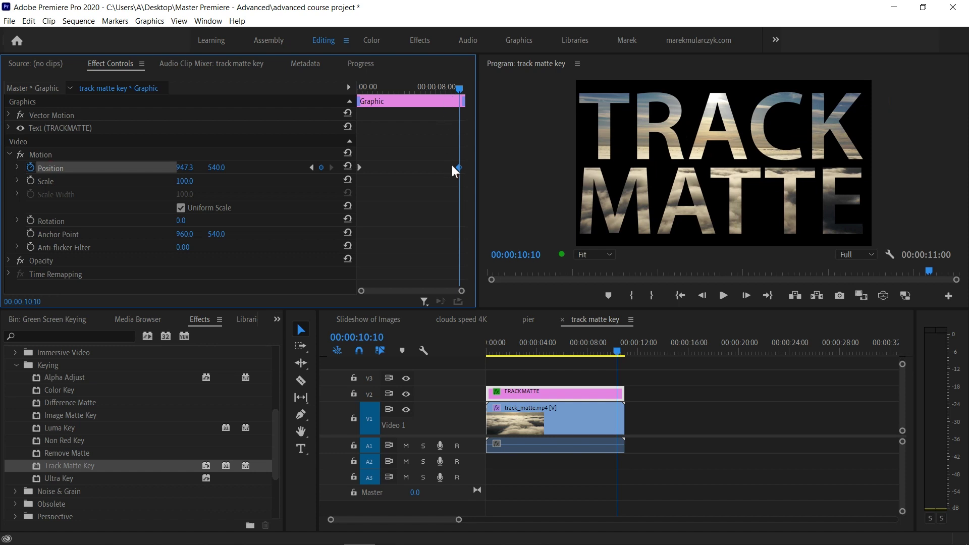
pyautogui.moveTo(458, 167); pyautogui.dragTo(419, 167)
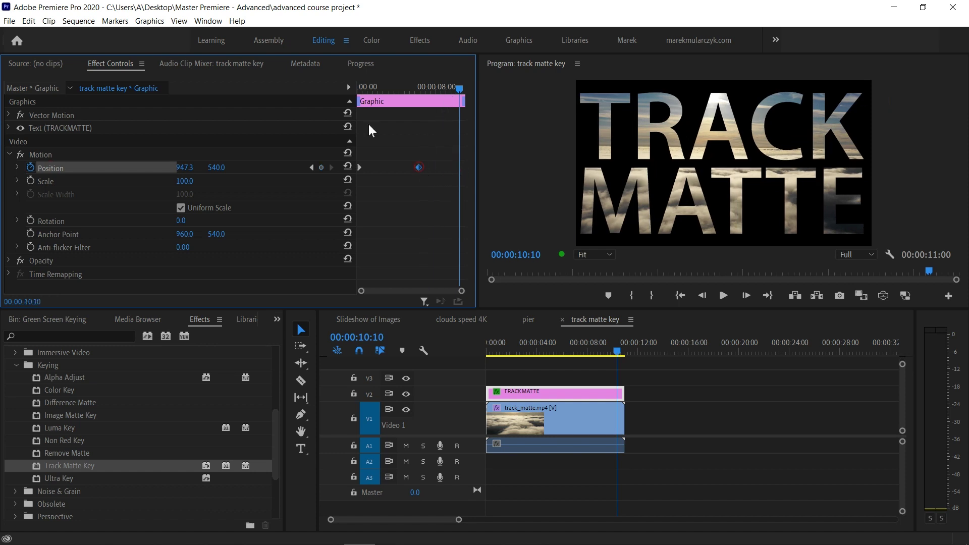
pyautogui.click(362, 86)
pyautogui.press('space')
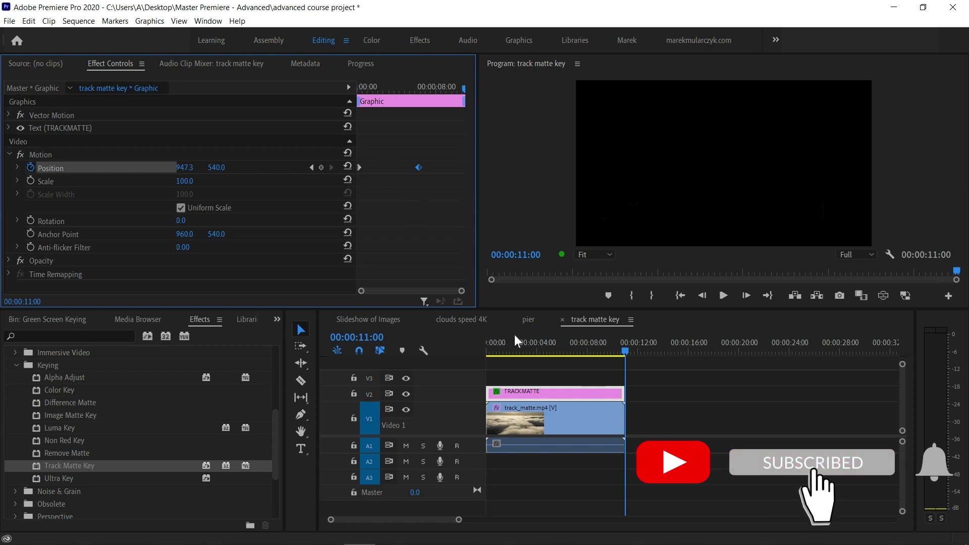
pyautogui.click(546, 351)
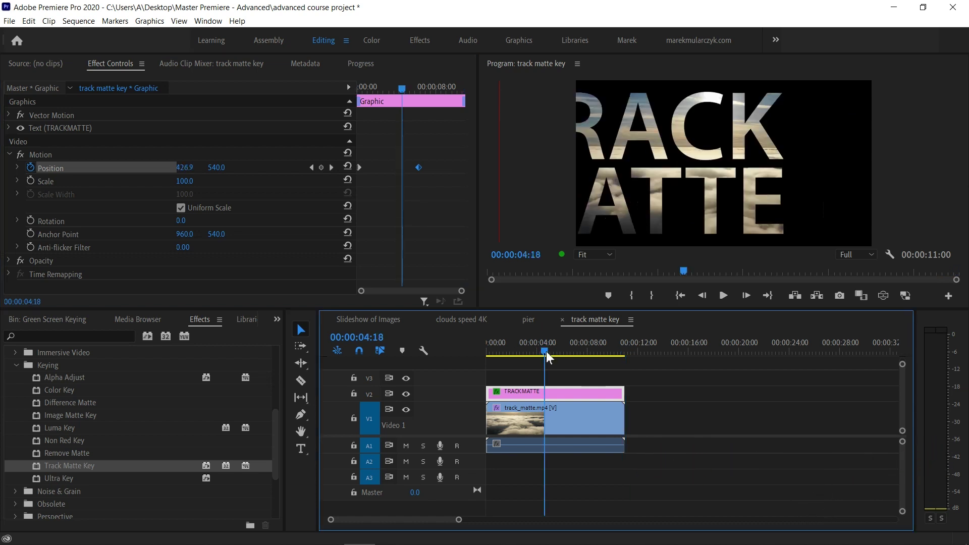
pyautogui.moveTo(546, 351); pyautogui.dragTo(584, 353)
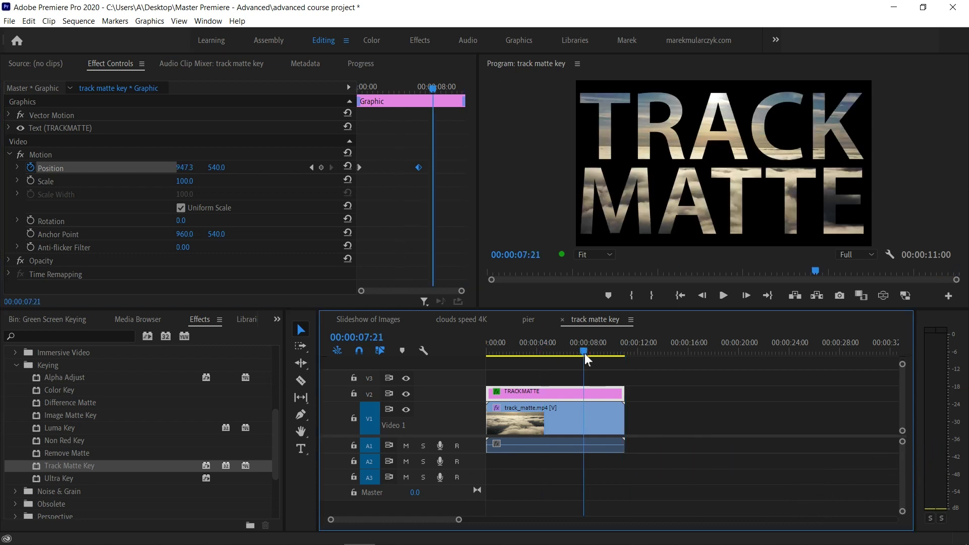